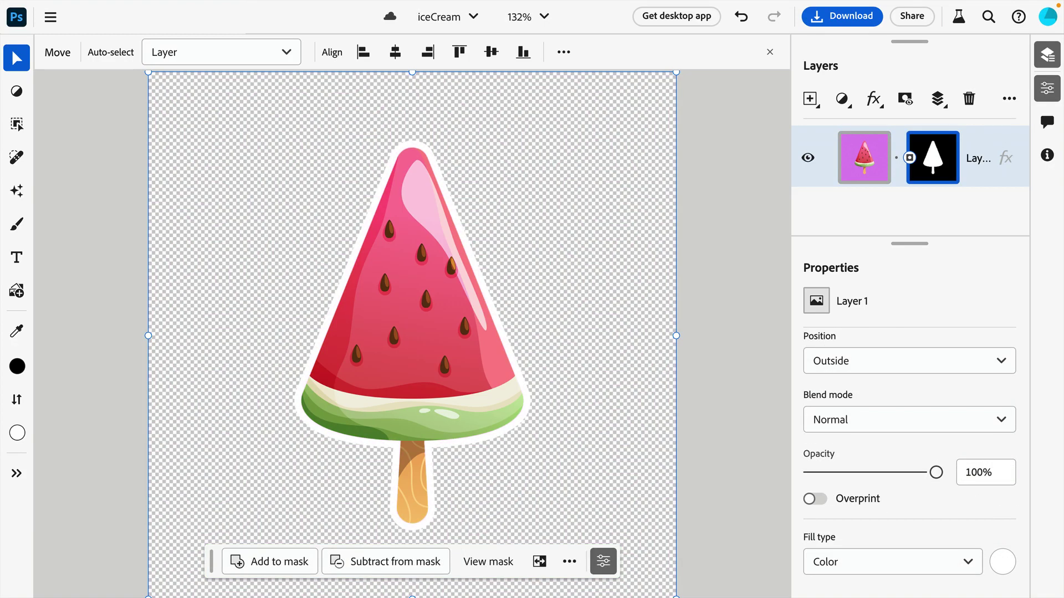
Revert to the original image, then select the popsicle subject and mask out the purple background
{"action": "key", "text": "ctrl+z"}
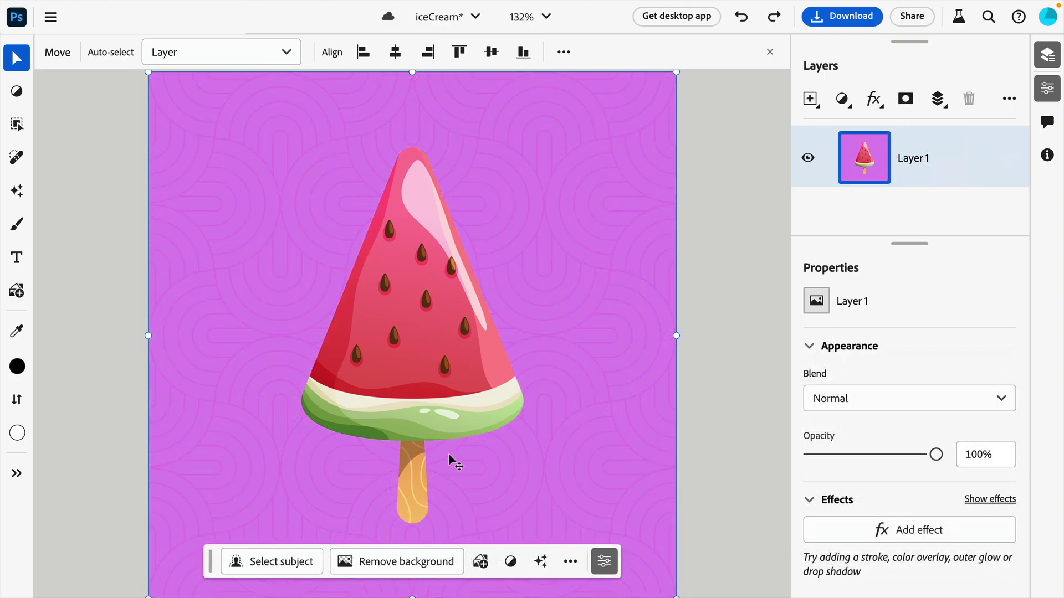
{"action": "left_click", "coordinate": [319, 542]}
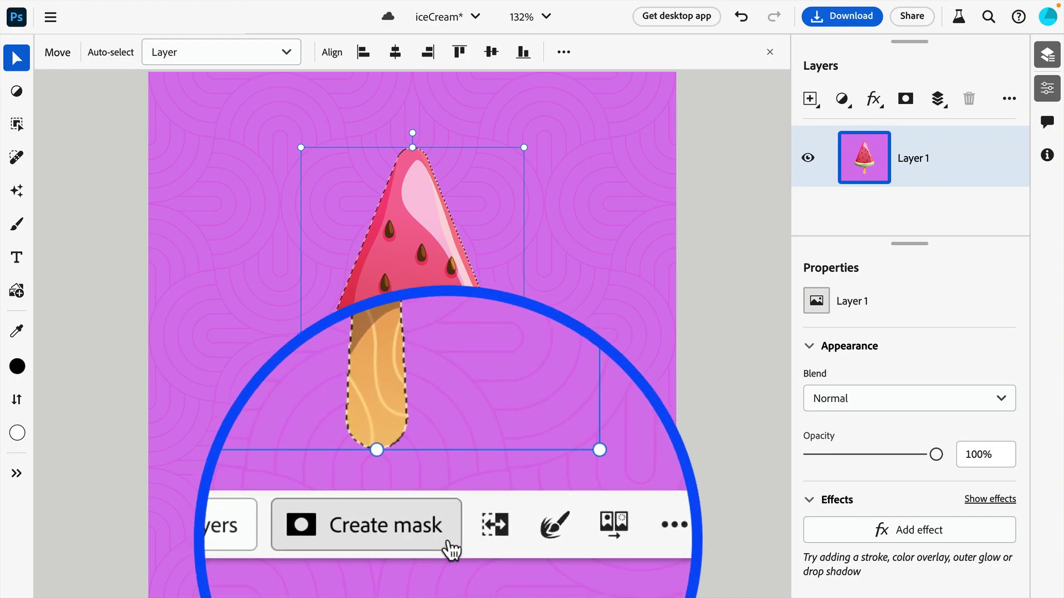
{"action": "left_click", "coordinate": [444, 565]}
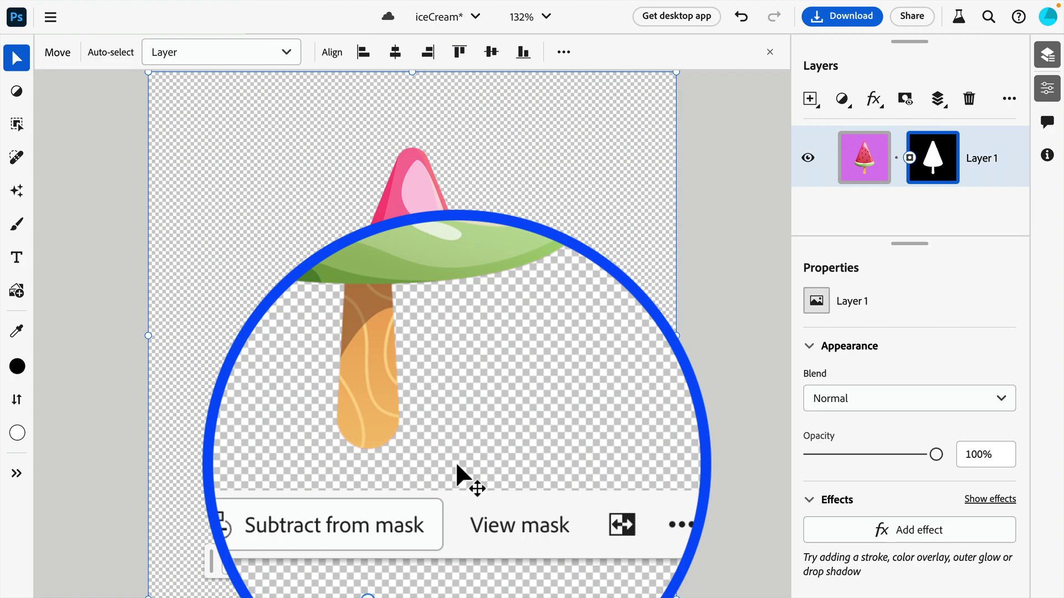
{"action": "left_click", "coordinate": [437, 555]}
{"action": "left_click_drag", "start_coordinate": [430, 505], "coordinate": [401, 510]}
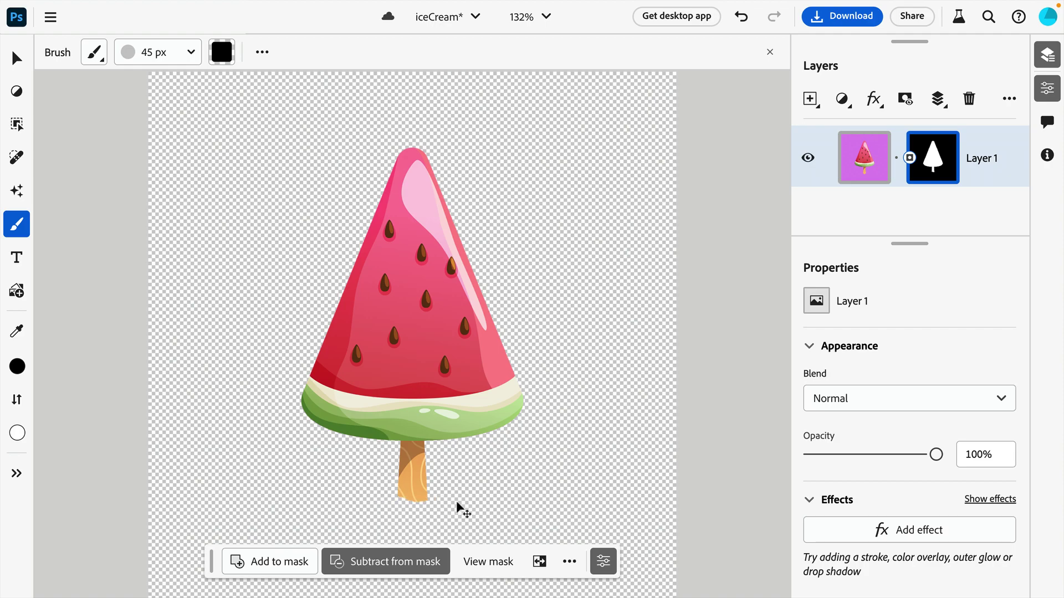
{"action": "key", "text": "ctrl+z"}
{"action": "key", "text": "v"}
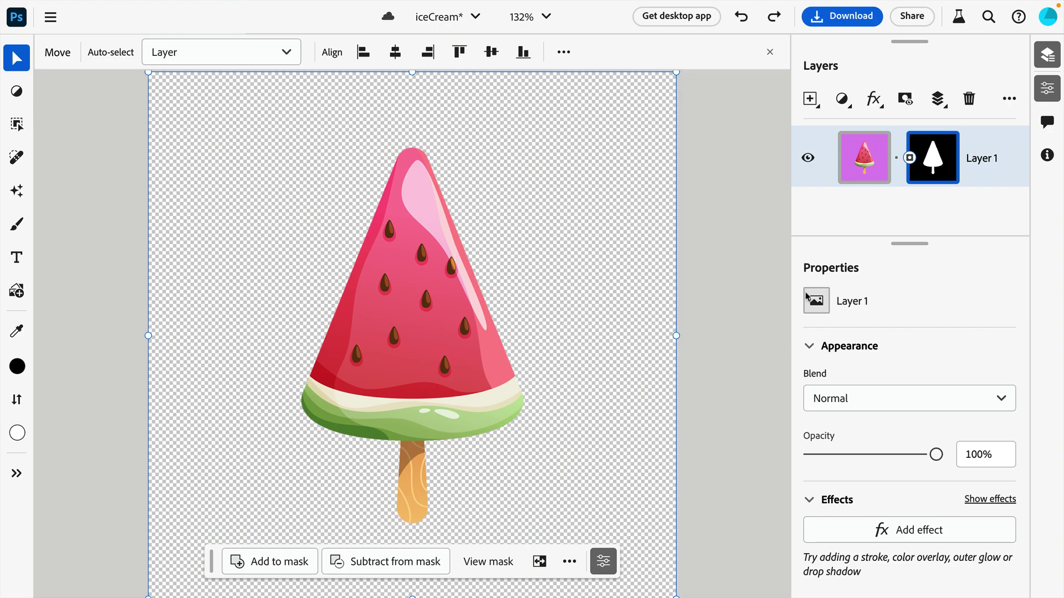
Add a 16 px Outside Stroke effect to the popsicle layer, coloured white (#FFFFFF)
{"action": "left_click", "coordinate": [818, 218]}
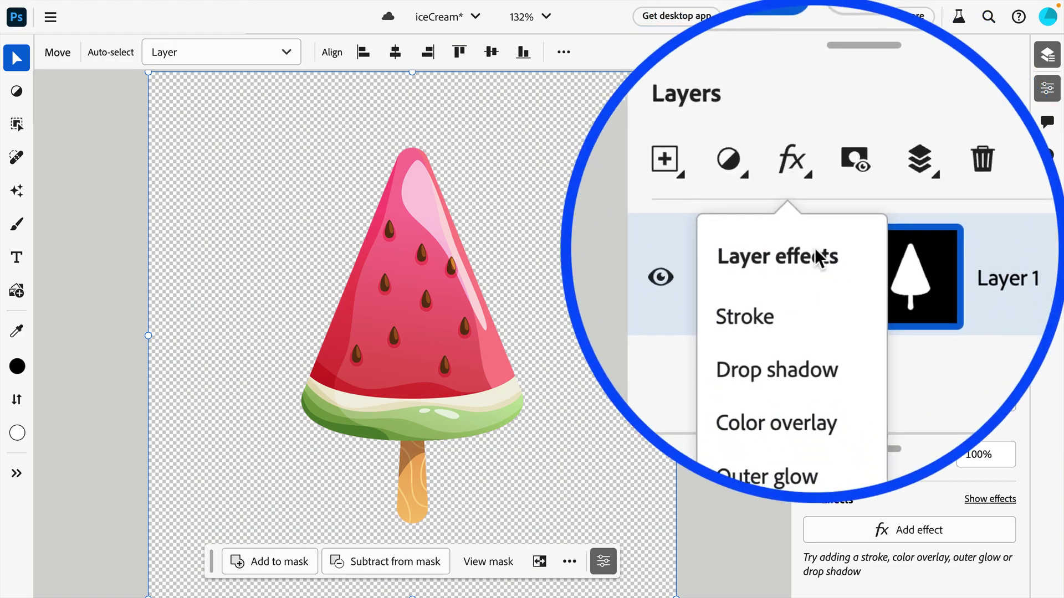
{"action": "left_click", "coordinate": [880, 181]}
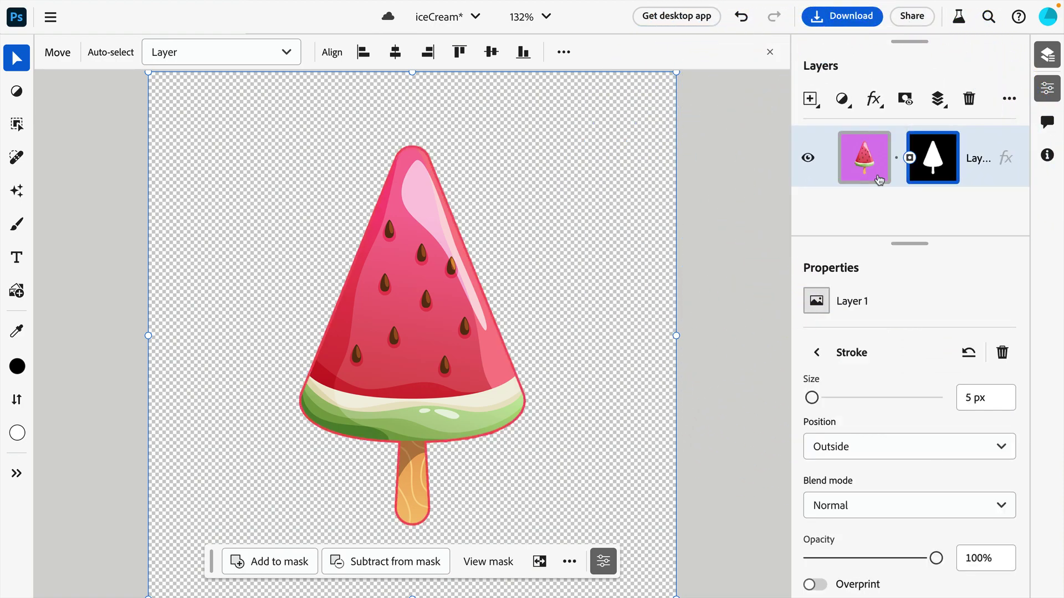
{"action": "left_click_drag", "start_coordinate": [813, 397], "coordinate": [817, 398]}
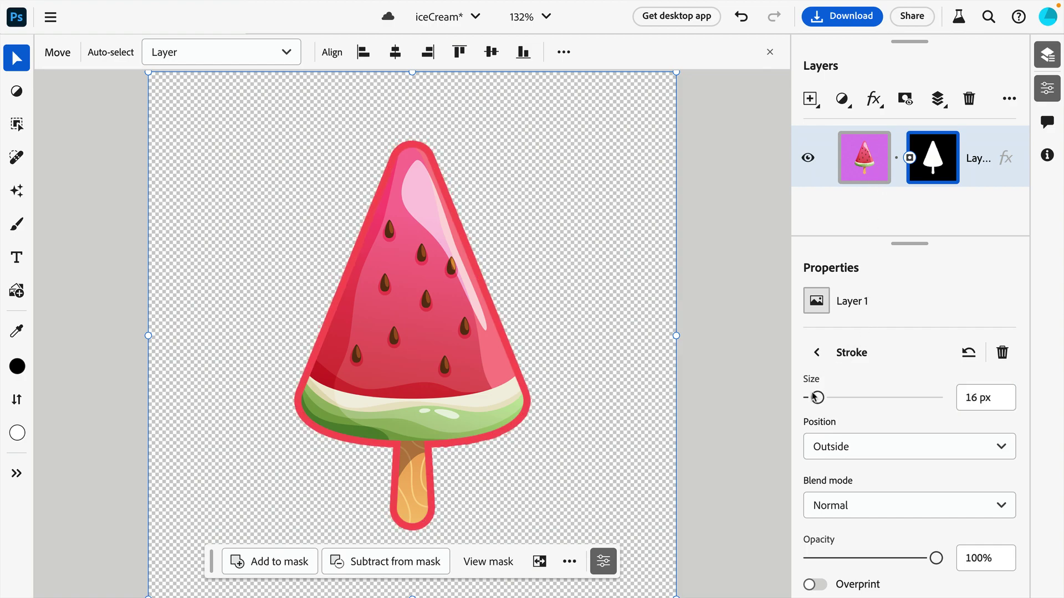
{"action": "left_click", "coordinate": [859, 455]}
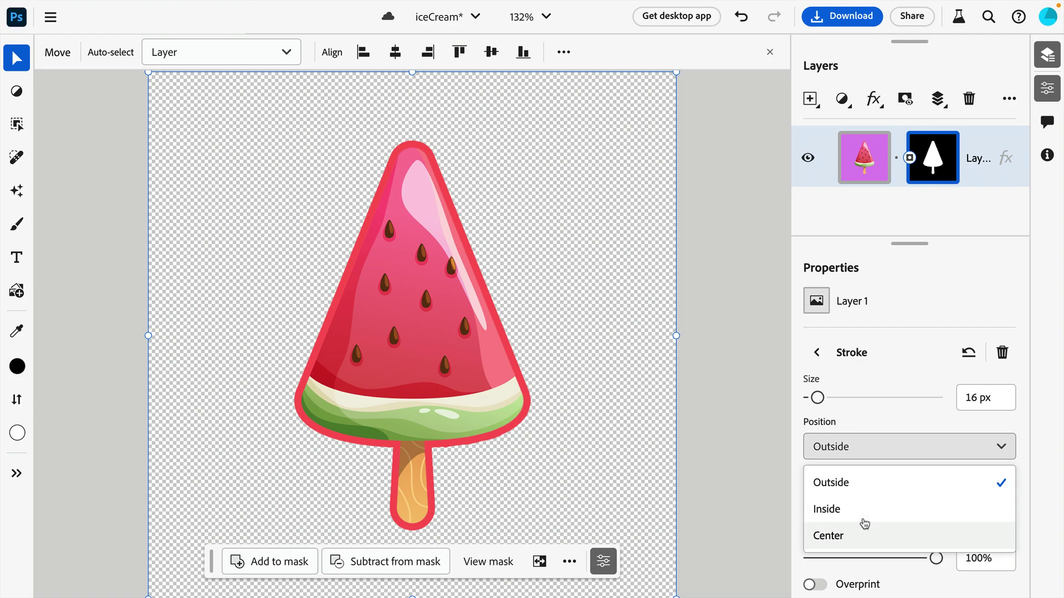
{"action": "left_click", "coordinate": [862, 481]}
{"action": "scroll", "coordinate": [862, 480], "scroll_direction": "down", "scroll_amount": 2}
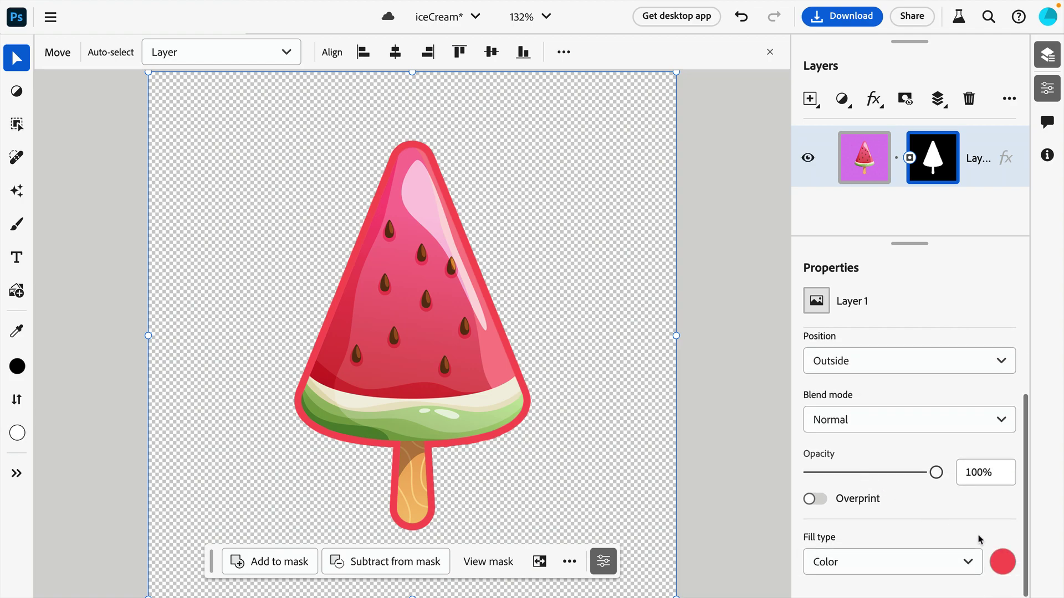
{"action": "left_click", "coordinate": [1004, 563]}
{"action": "left_click_drag", "start_coordinate": [887, 333], "coordinate": [830, 326]}
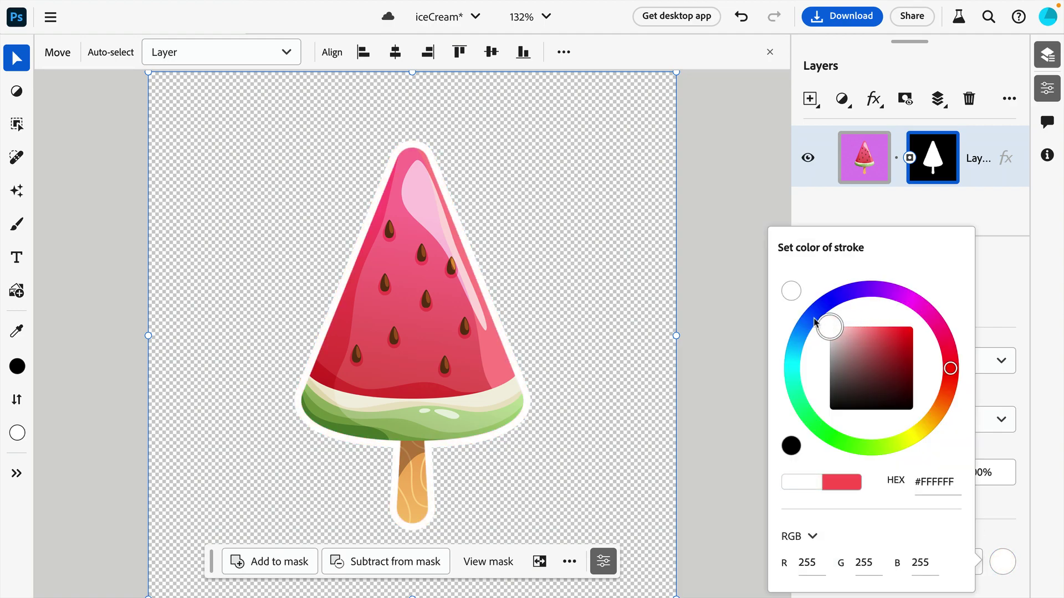
{"action": "left_click", "coordinate": [995, 284]}
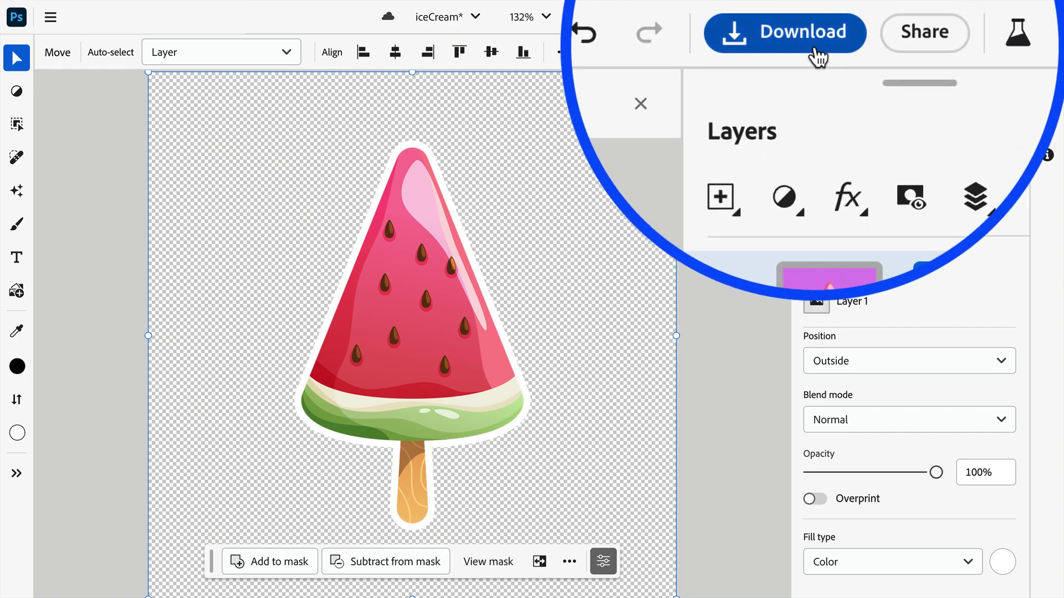
Download the image as iceCream.png in PNG format to Documents
{"action": "left_click", "coordinate": [844, 18]}
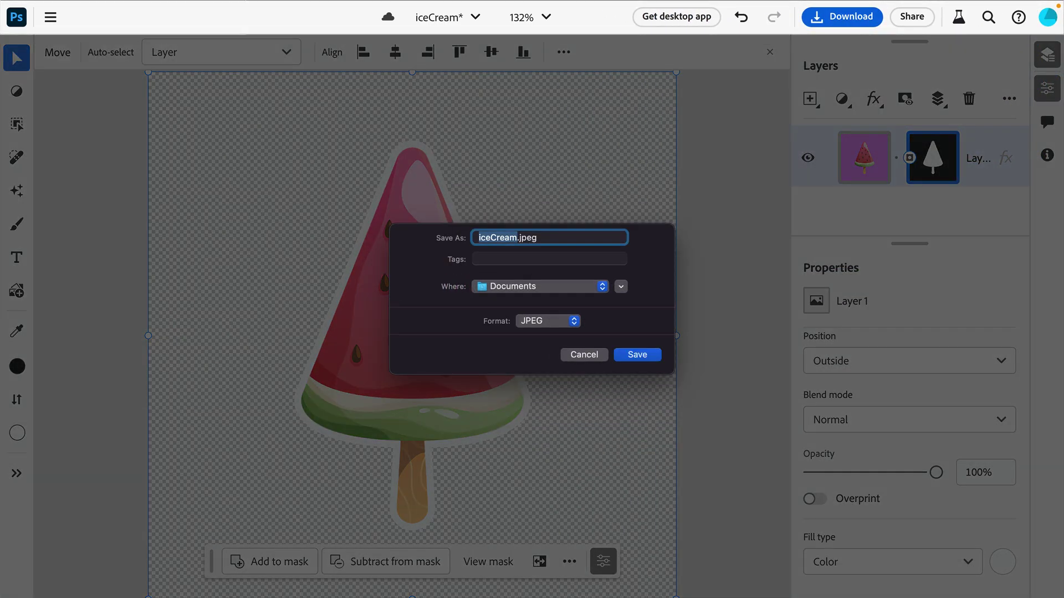
{"action": "left_click", "coordinate": [573, 321]}
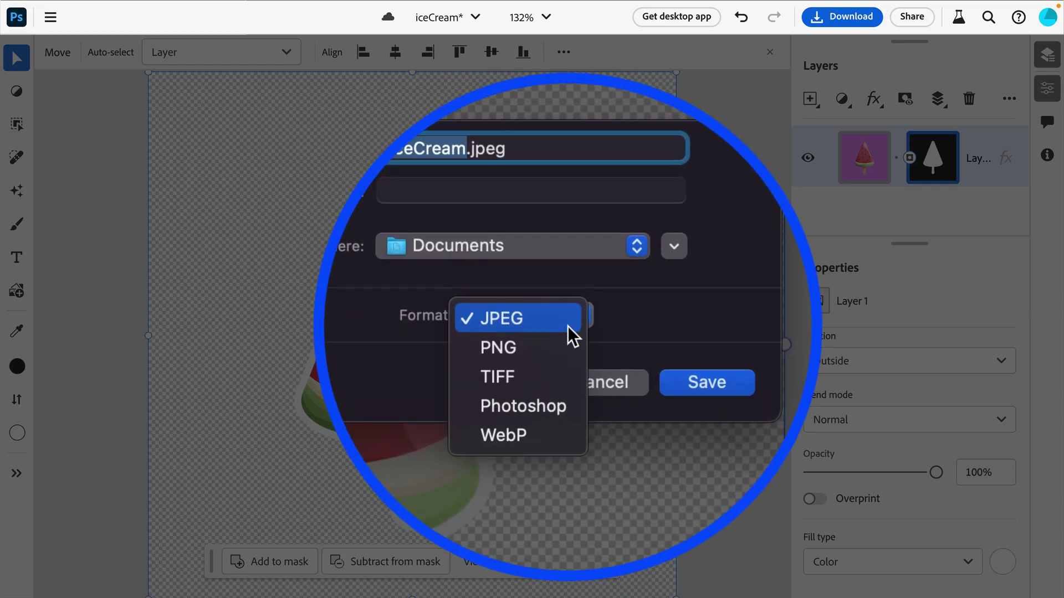
{"action": "left_click", "coordinate": [563, 341]}
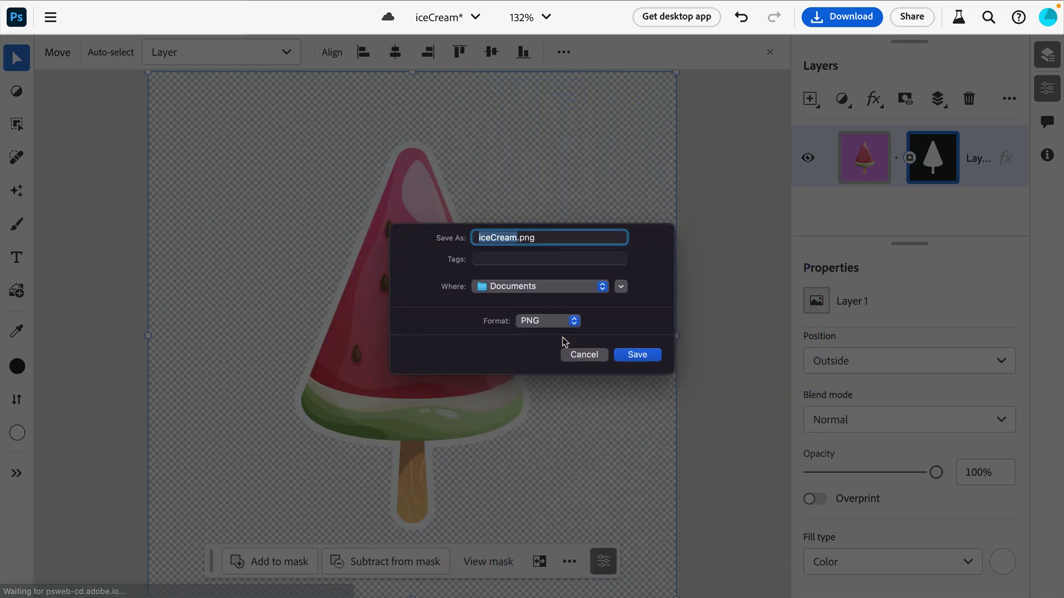
{"action": "left_click", "coordinate": [638, 355]}
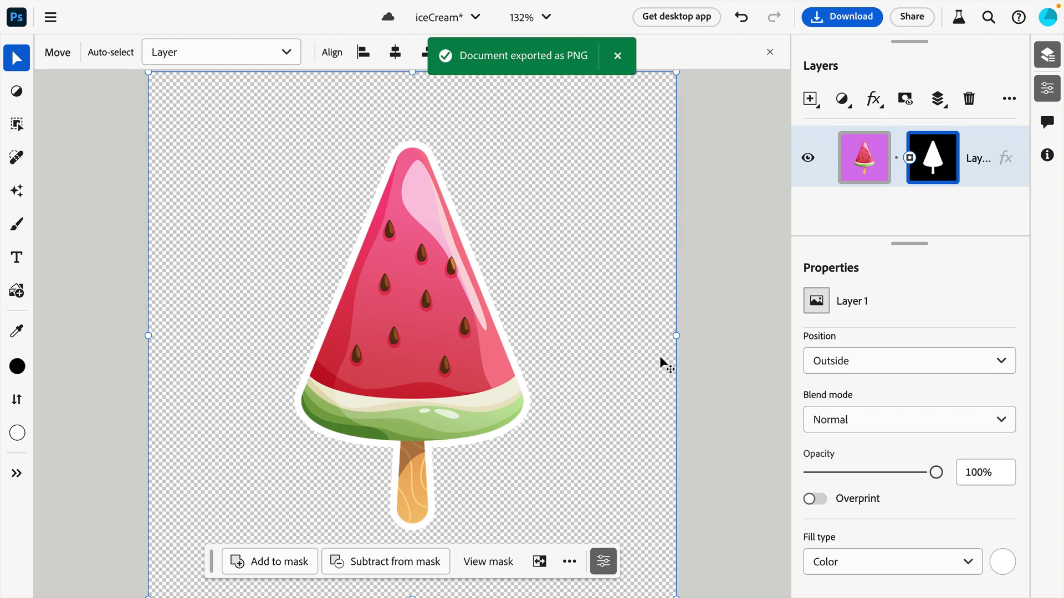